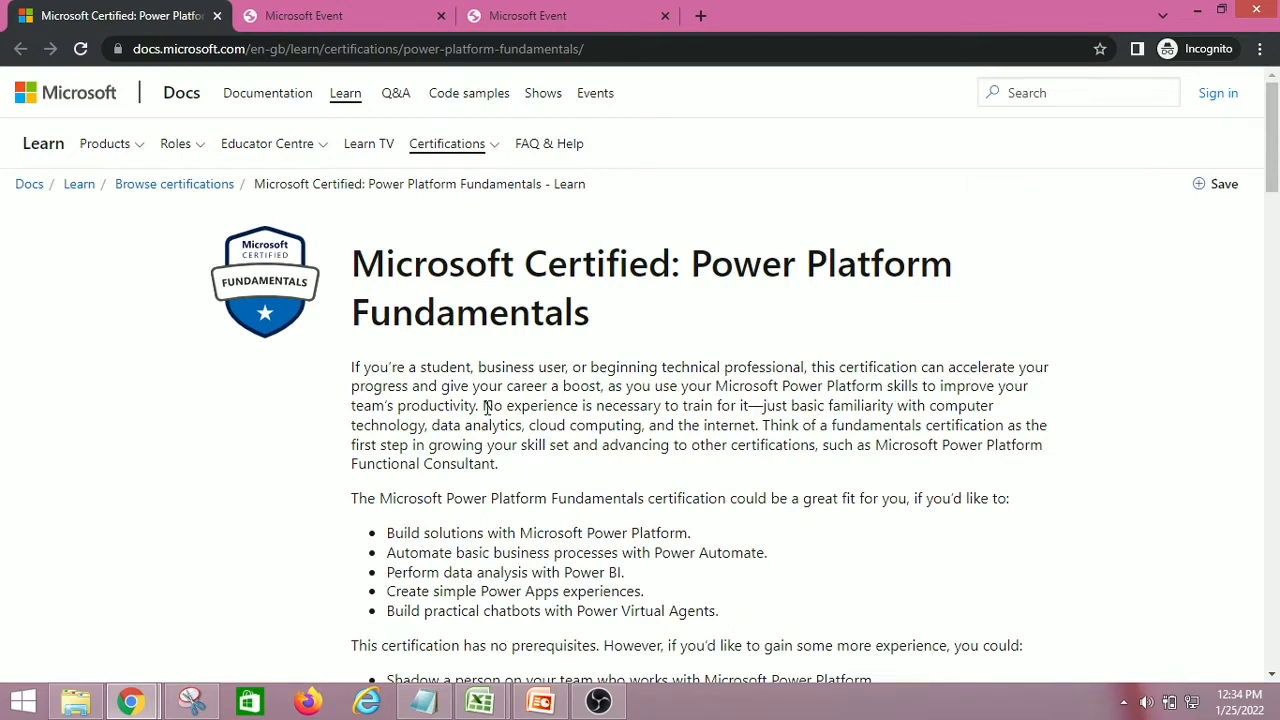
Highlight the career-boost opening sentence and the 'No experience is necessary' sentence on the certification page
left_click_drag(351, 366, 478, 407)
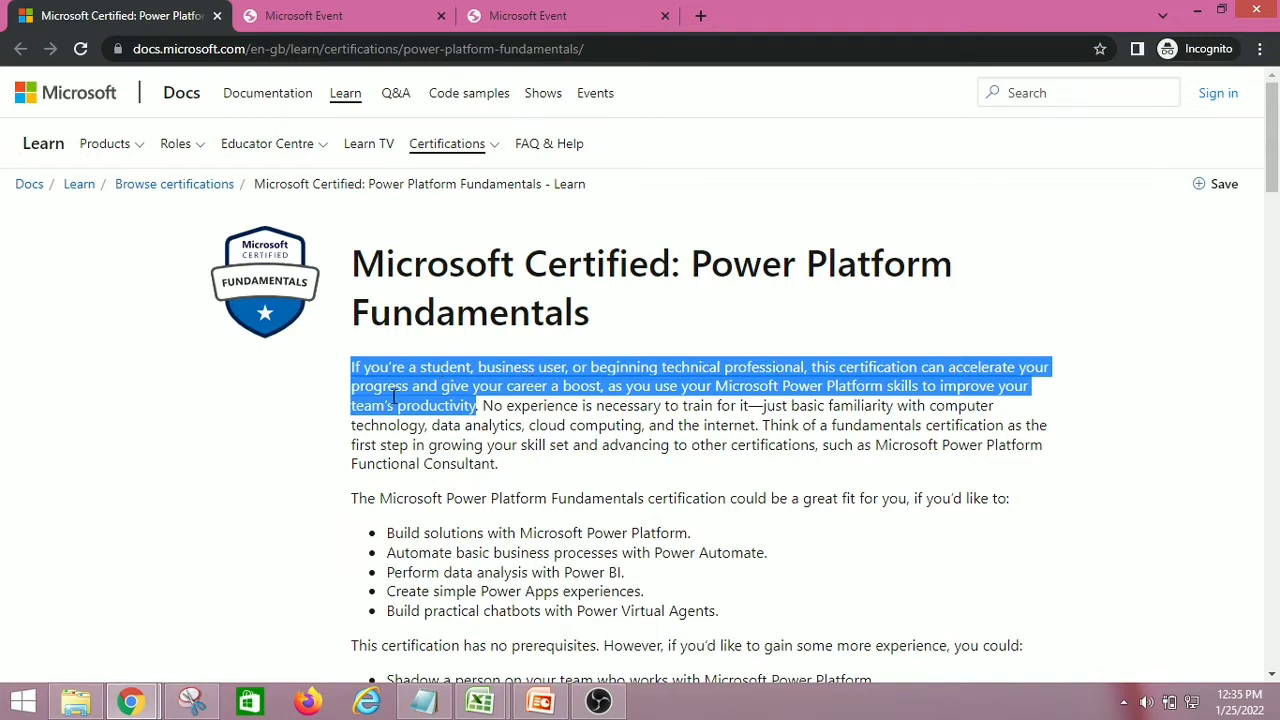
mouse_move(484, 405)
left_mouse_down()
mouse_move(940, 406)
mouse_move(608, 438)
mouse_move(764, 428)
left_mouse_up()
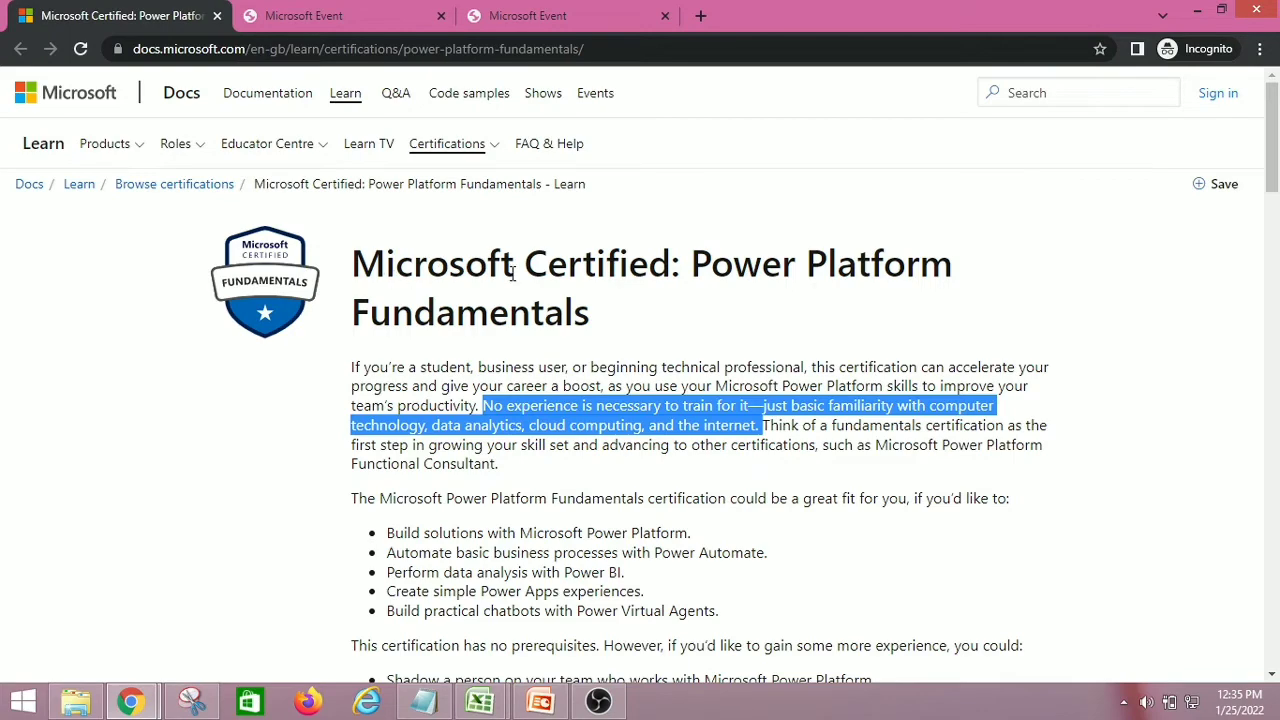
scroll(560, 425, "down", 2)
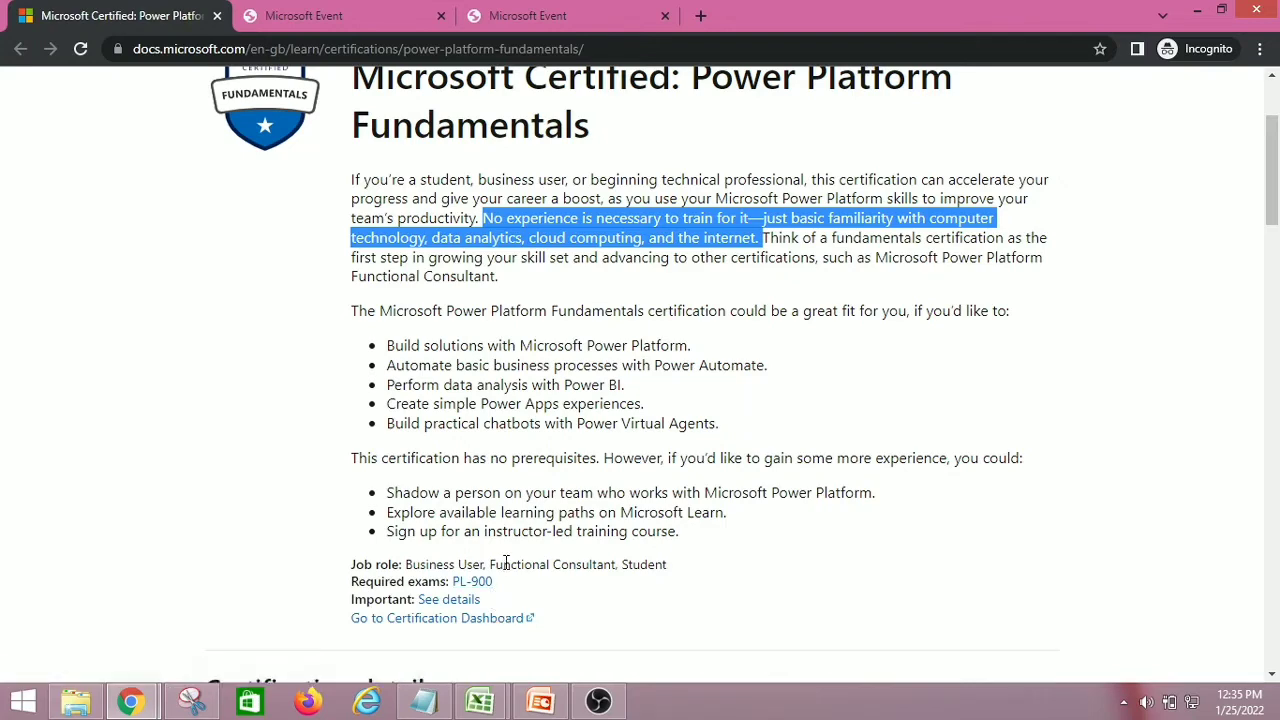
scroll(462, 474, "down", 3)
scroll(462, 474, "down", 3)
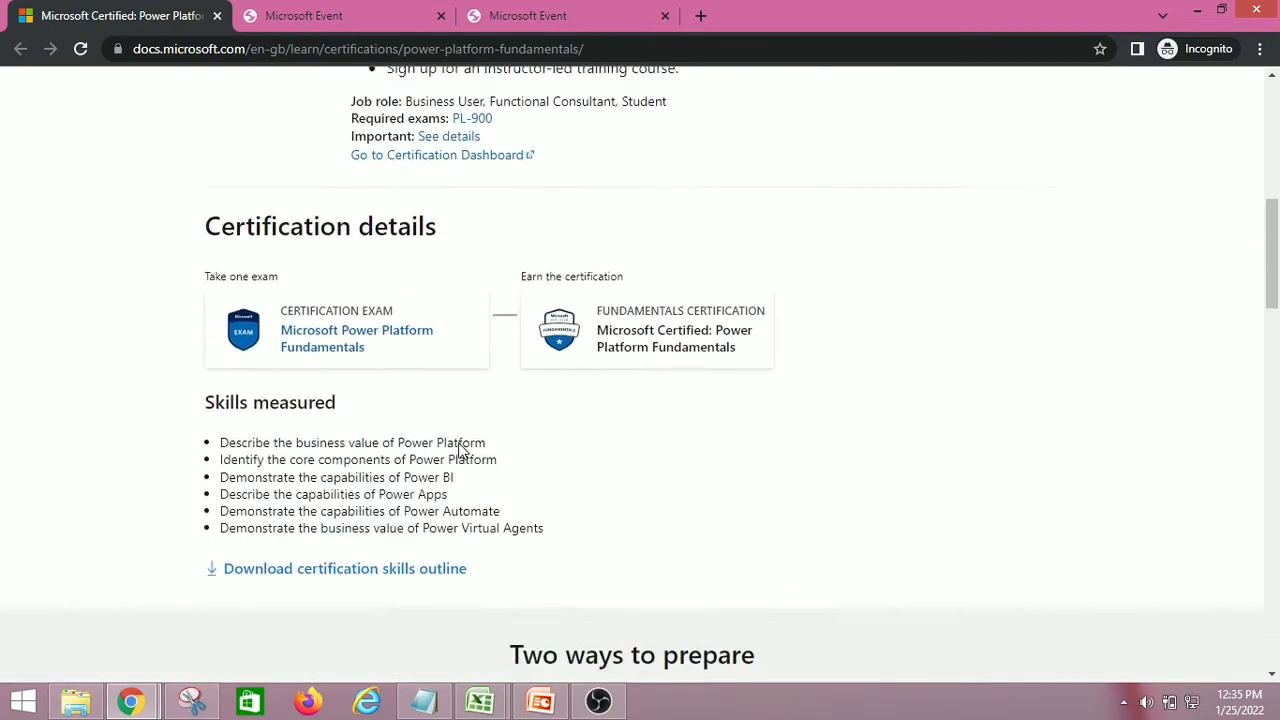
scroll(500, 400, "down", 3)
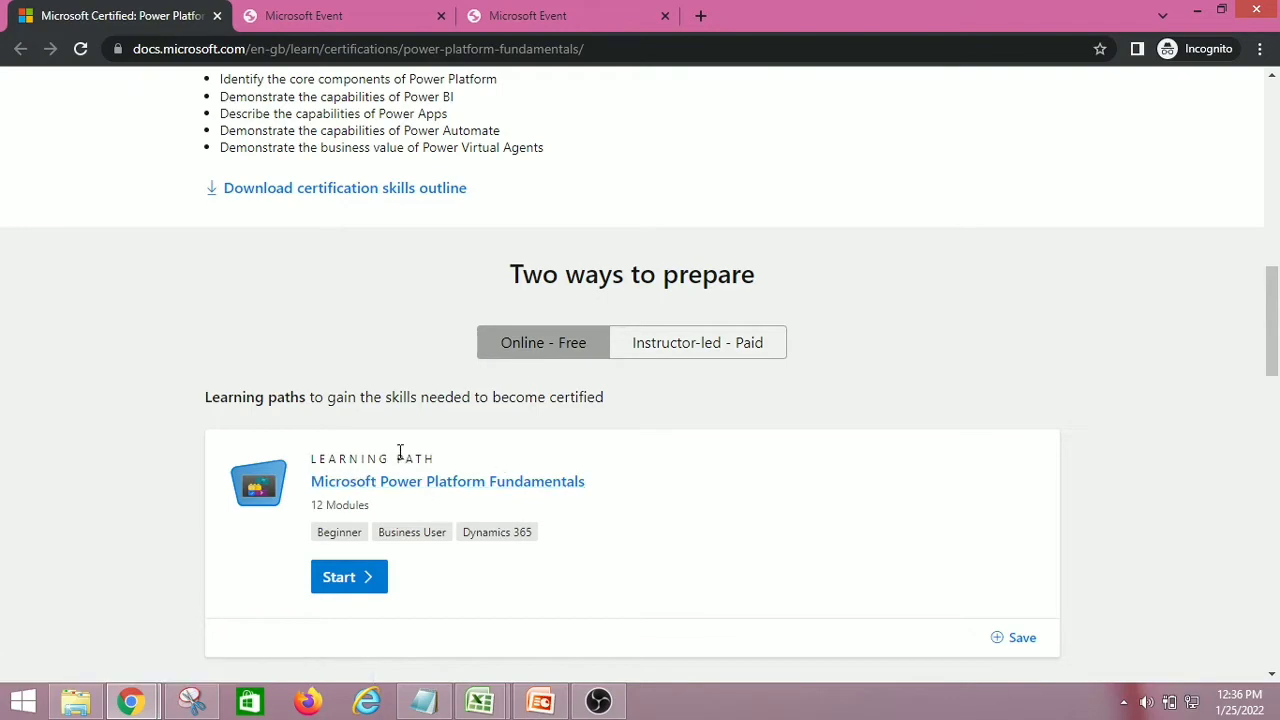
scroll(400, 460, "down", 2)
scroll(520, 552, "down", 3)
scroll(460, 526, "down", 2)
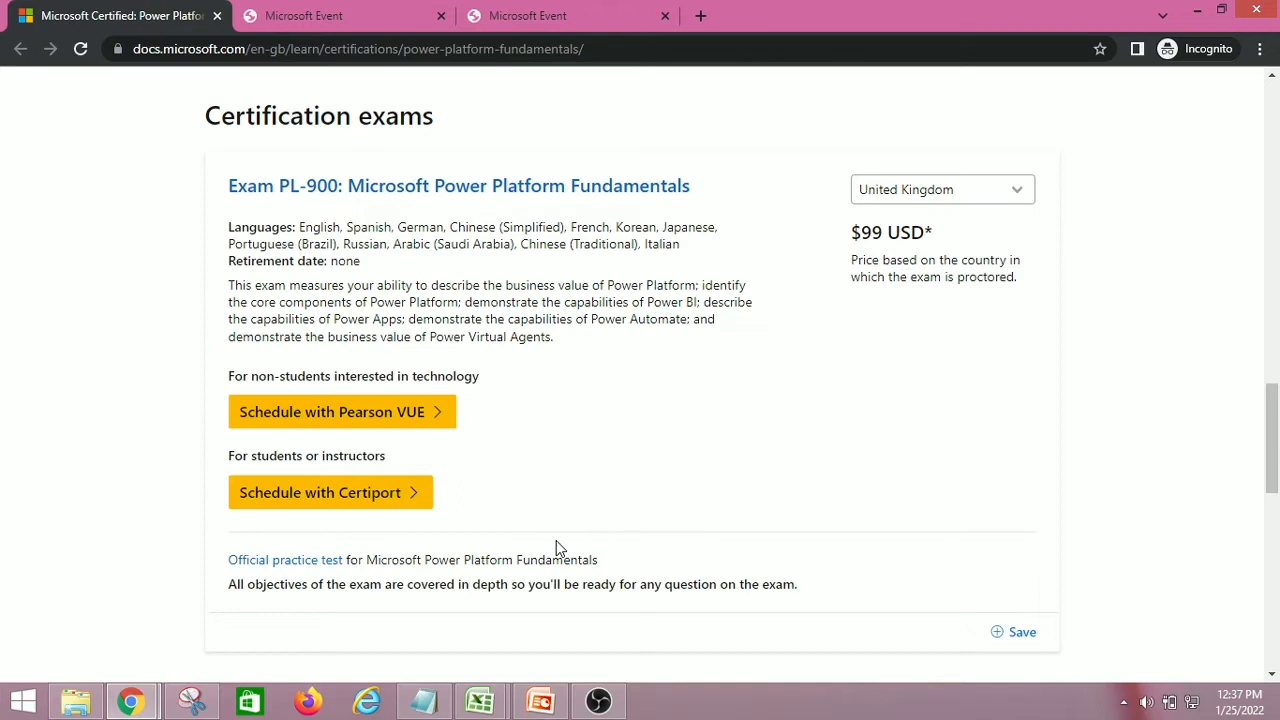
Show the Virtual Training Day: Fundamentals event page and highlight its January 31, 2022 date
left_click(330, 15)
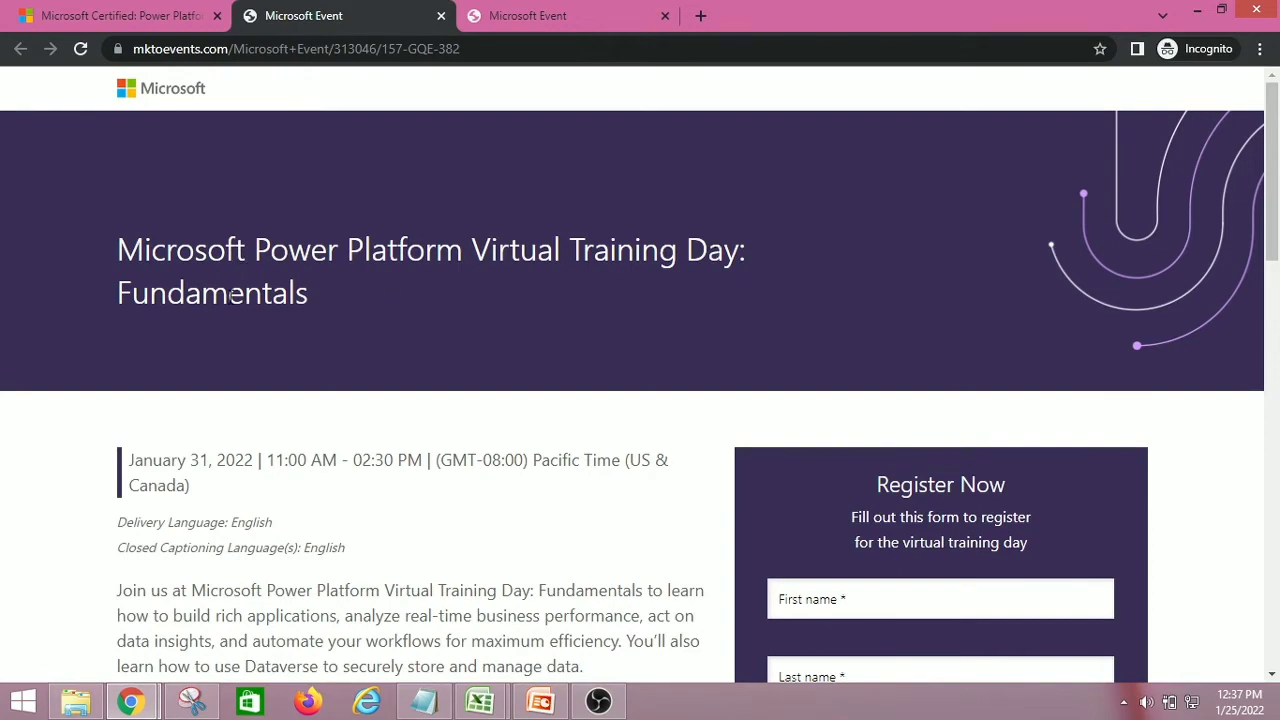
scroll(230, 300, "down", 2)
scroll(200, 368, "up", 1)
mouse_move(205, 368)
left_mouse_down()
mouse_move(130, 368)
mouse_move(256, 366)
left_mouse_up()
left_click(135, 362)
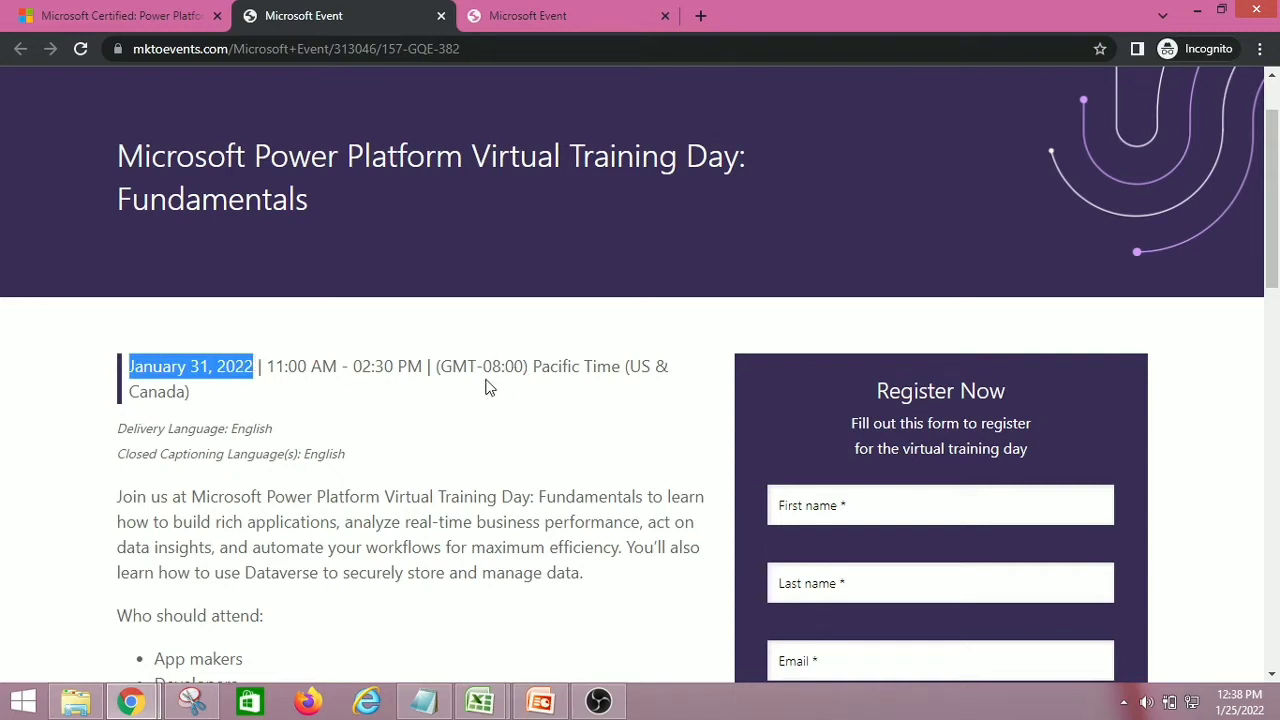
scroll(235, 420, "down", 1)
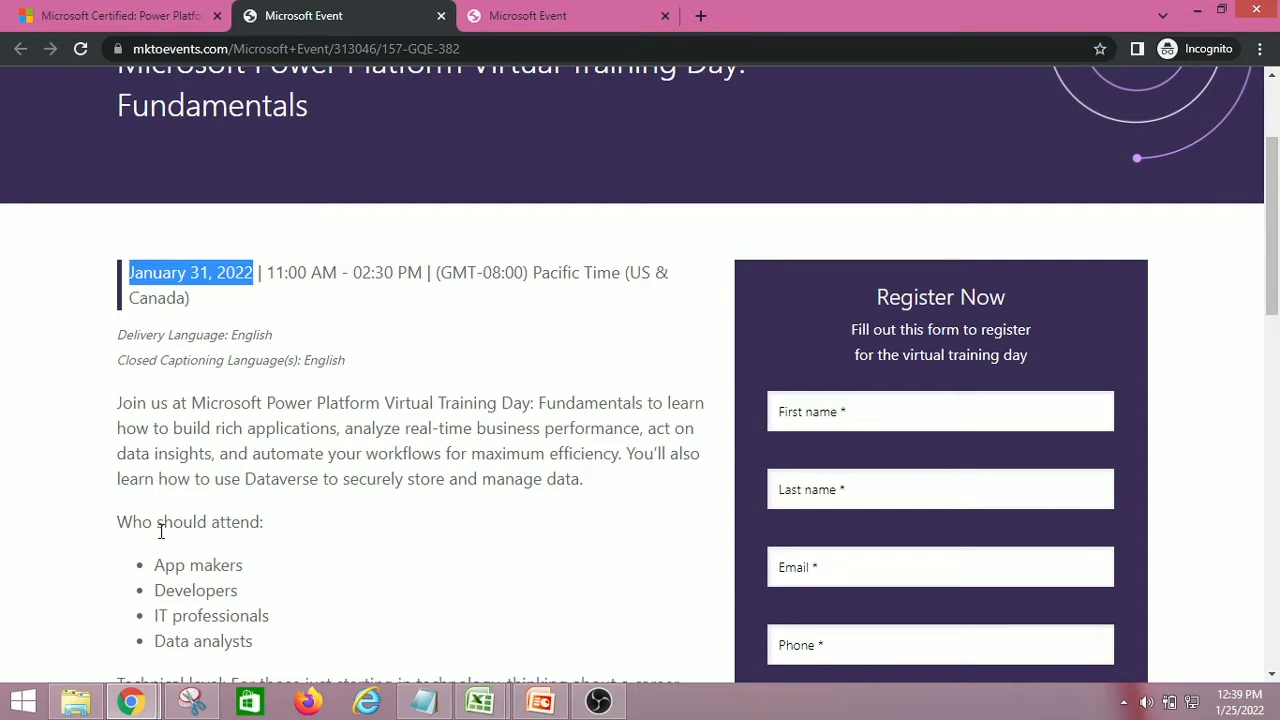
scroll(258, 516, "down", 1)
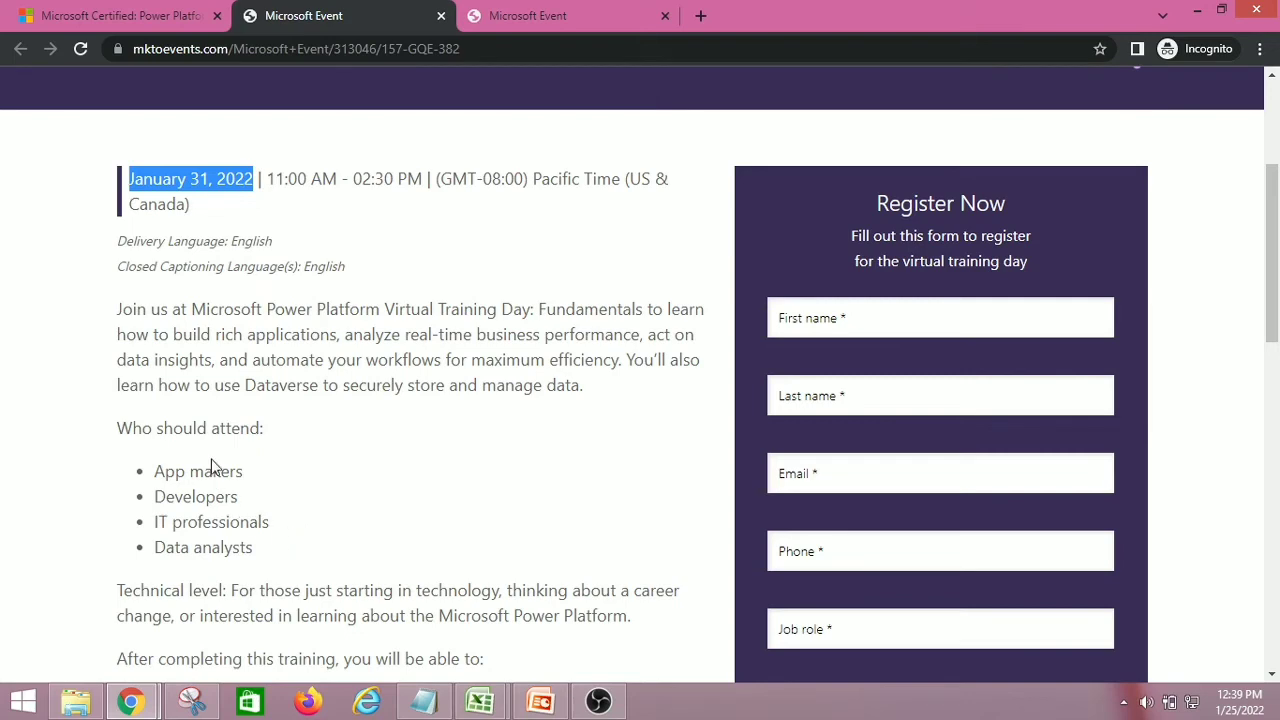
scroll(212, 463, "down", 3)
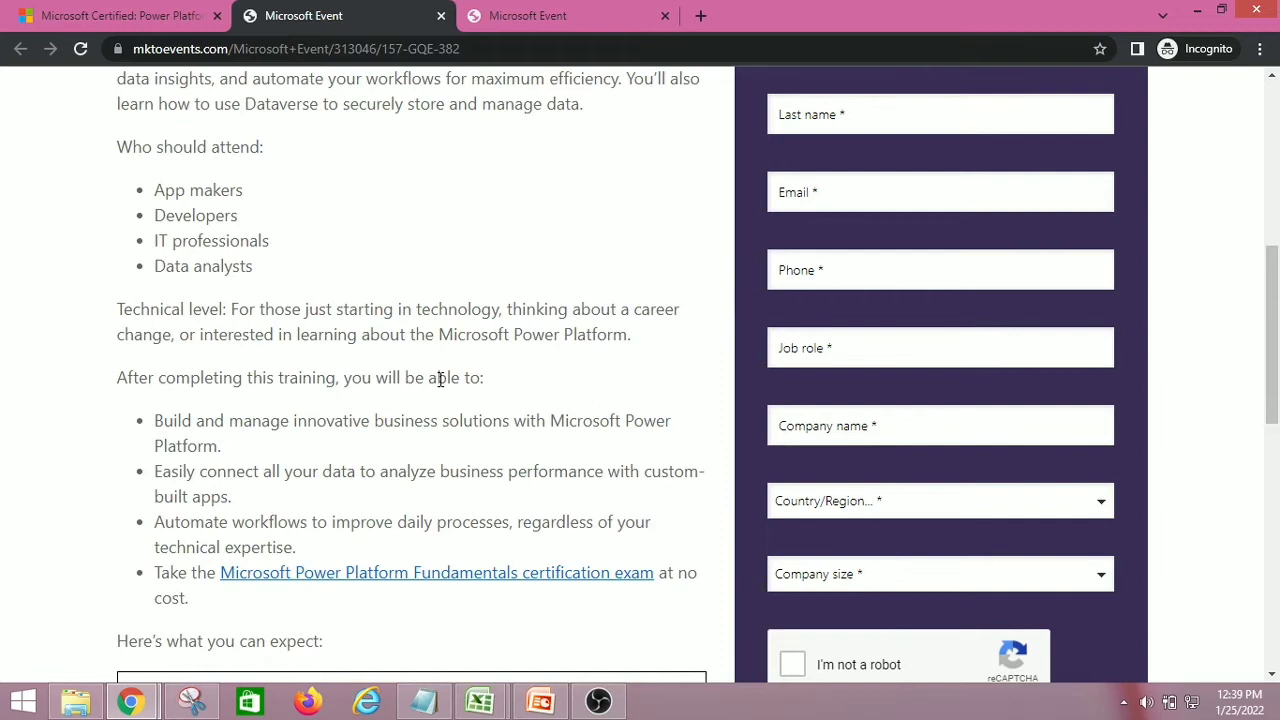
Highlight the no-cost exam bullet and the 'Space is limited, reserve your spot' line
mouse_move(155, 578)
left_mouse_down()
mouse_move(490, 572)
mouse_move(690, 590)
left_mouse_up()
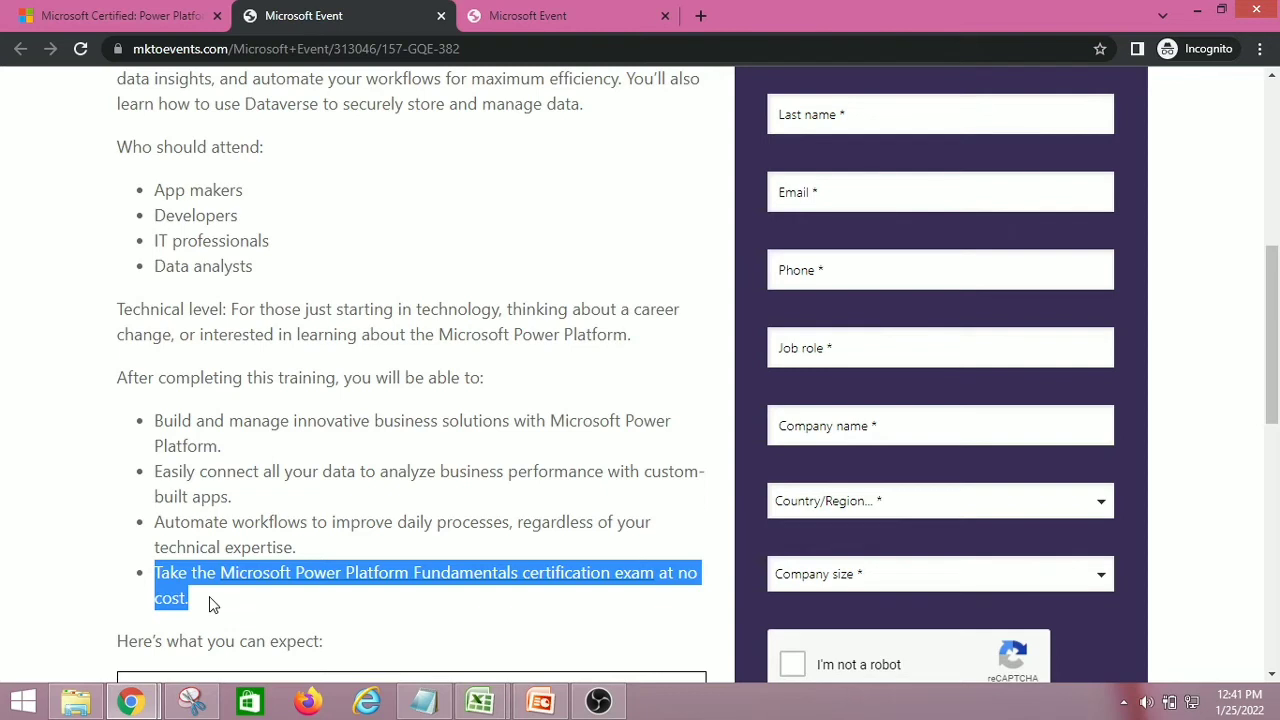
scroll(172, 334, "down", 4)
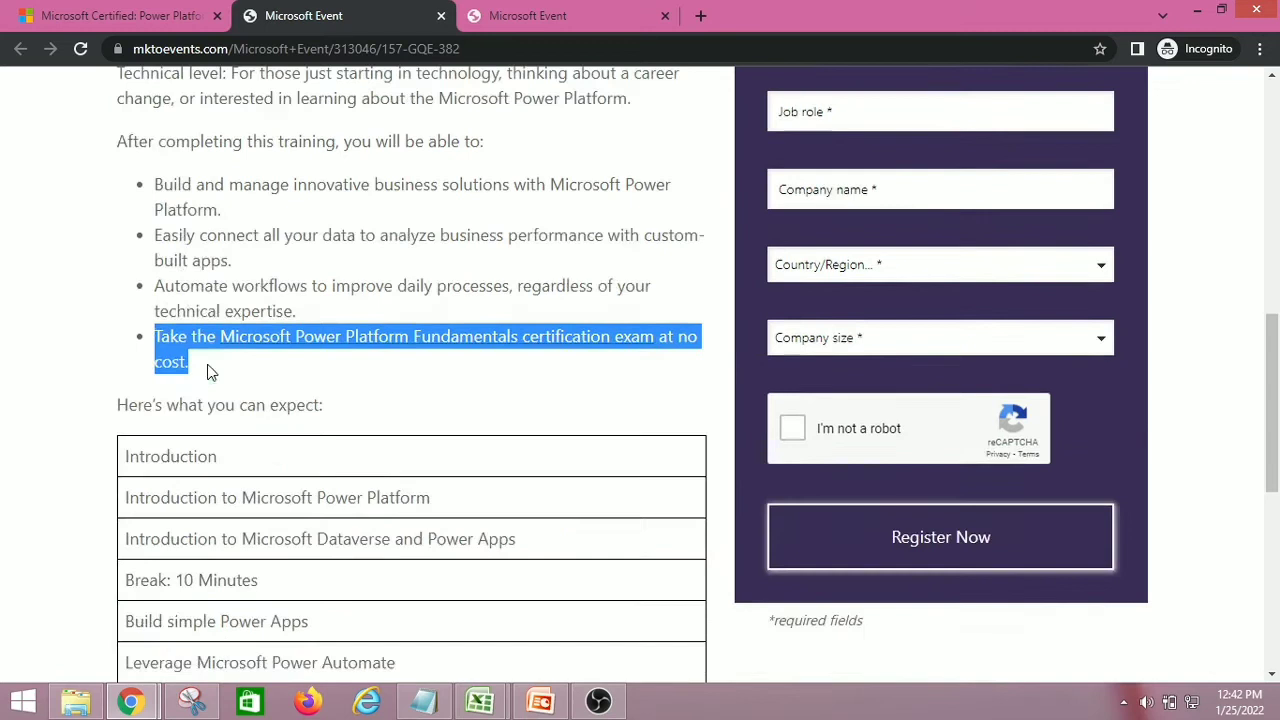
scroll(200, 370, "down", 2)
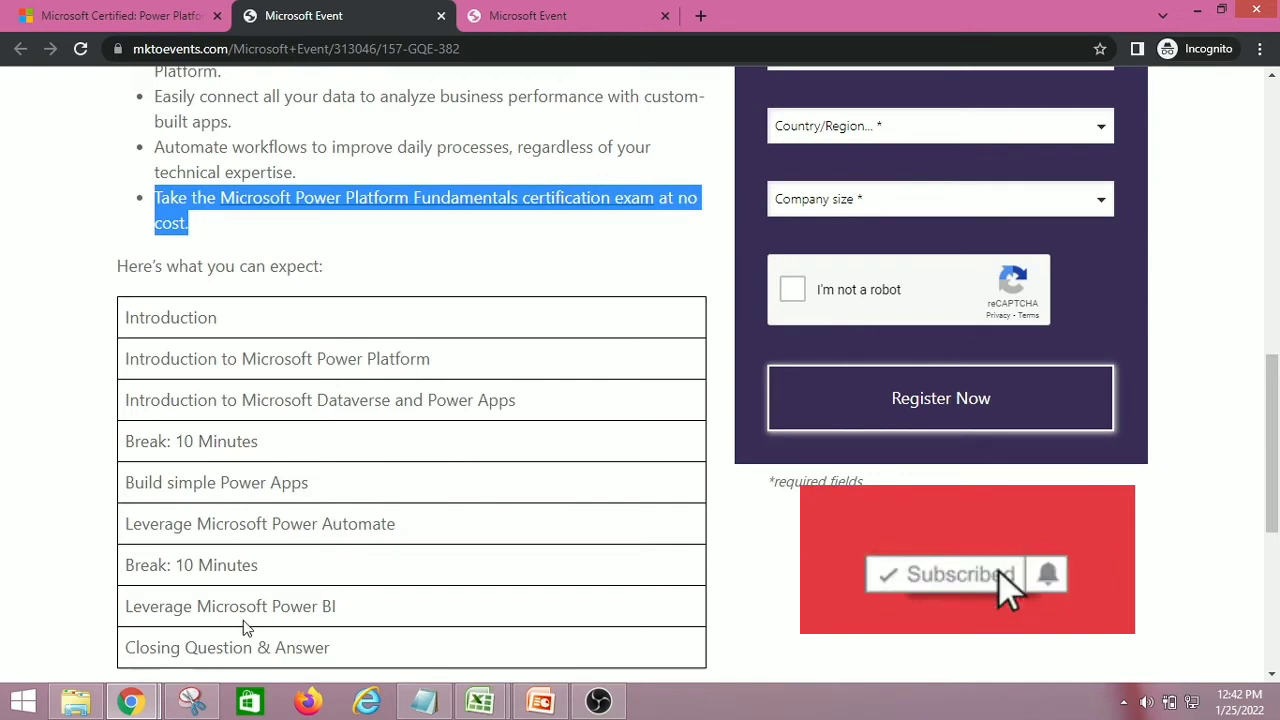
scroll(360, 600, "down", 2)
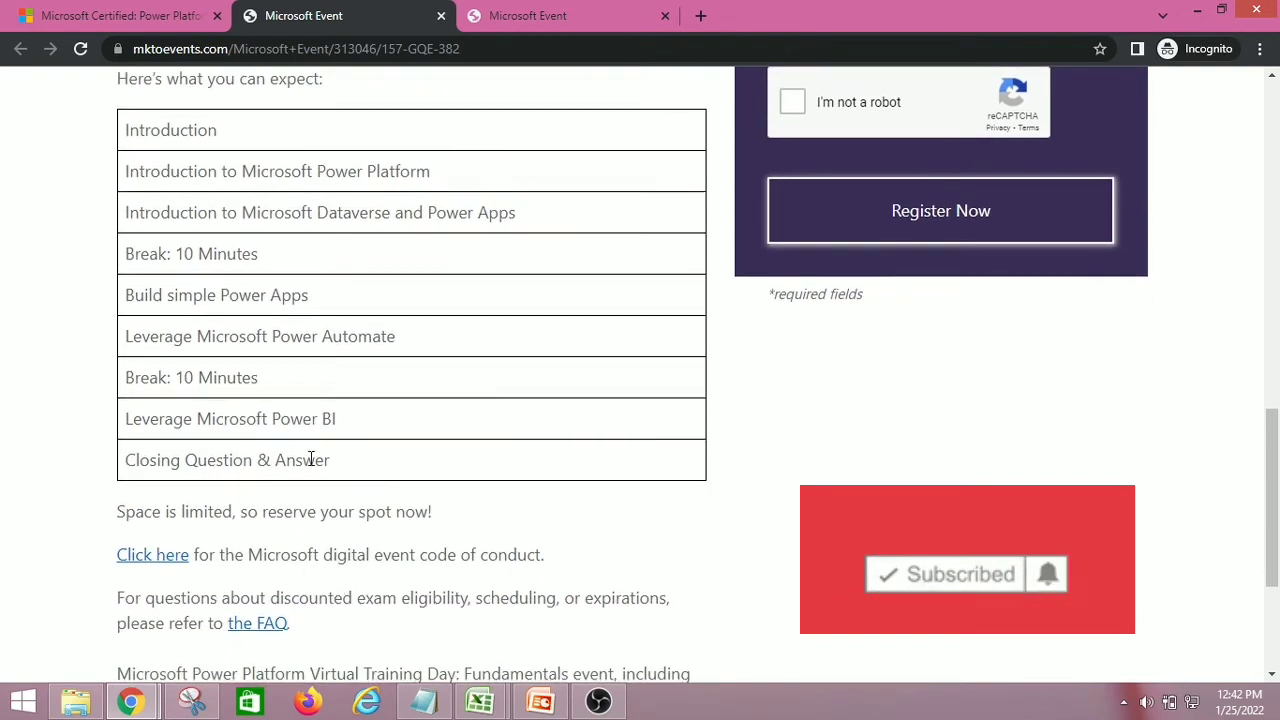
scroll(300, 480, "up", 1)
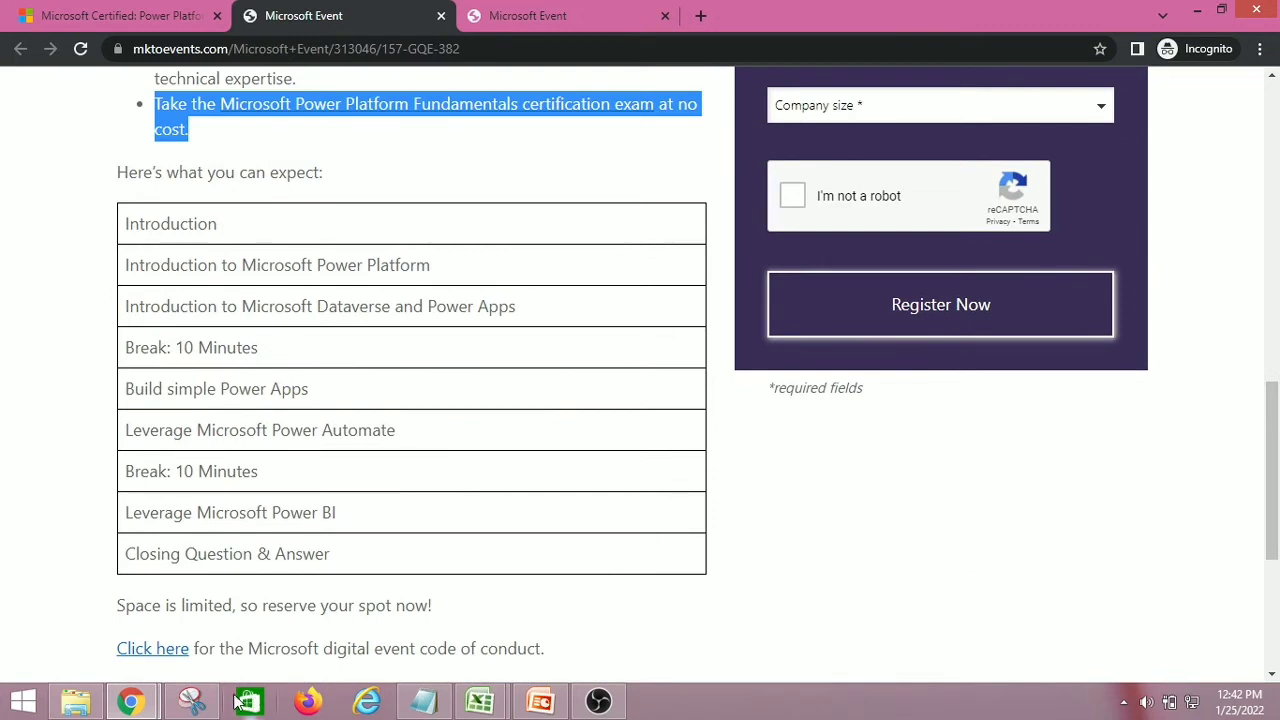
left_click_drag(118, 605, 444, 611)
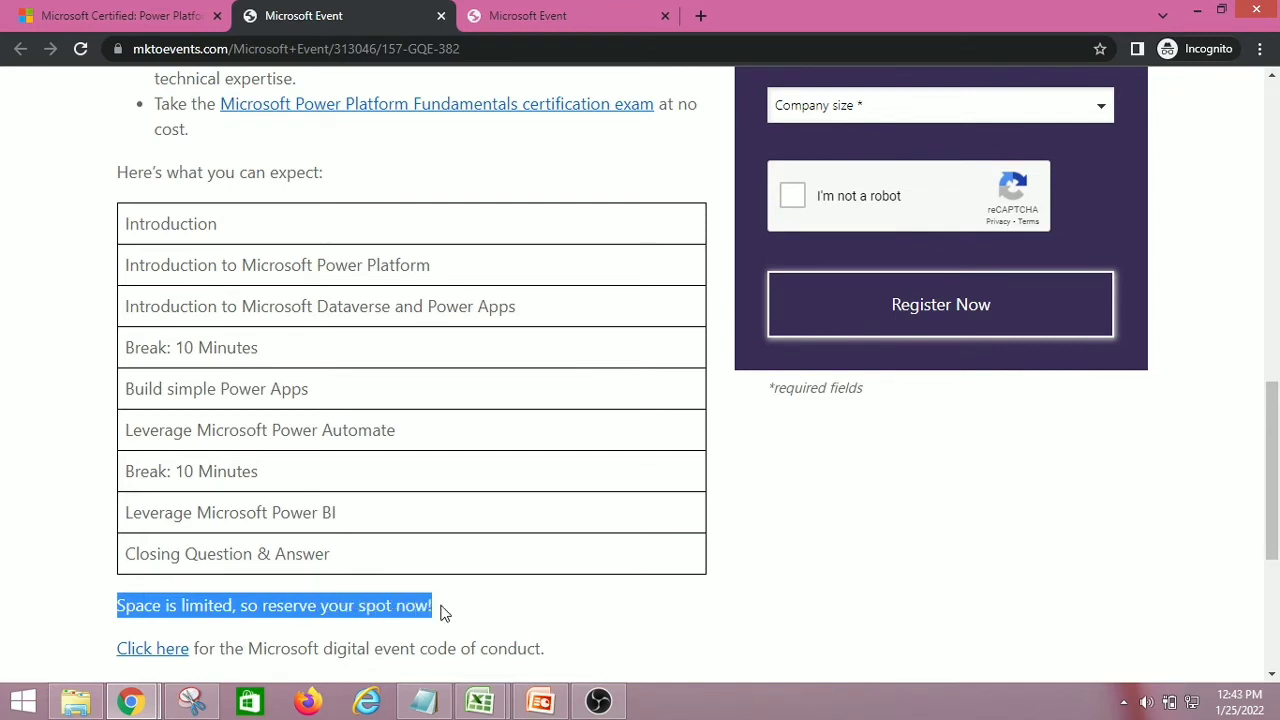
scroll(444, 611, "up", 4)
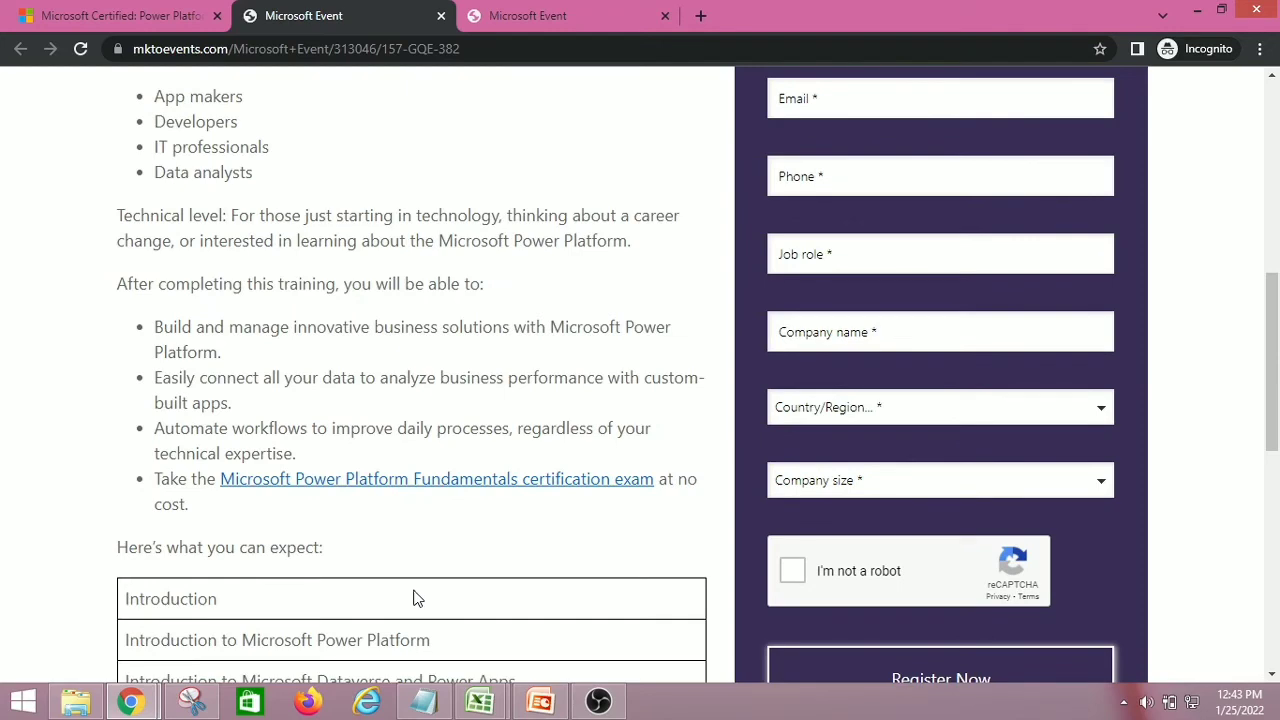
scroll(417, 596, "up", 4)
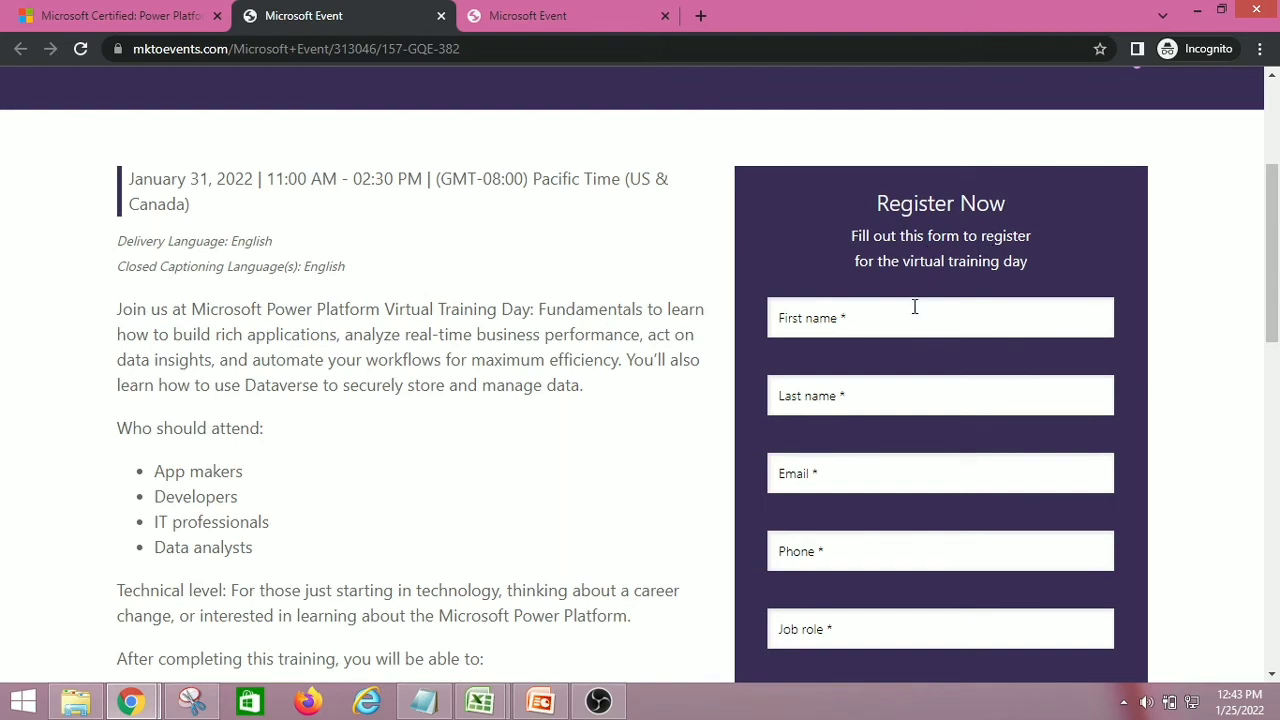
scroll(914, 307, "down", 1)
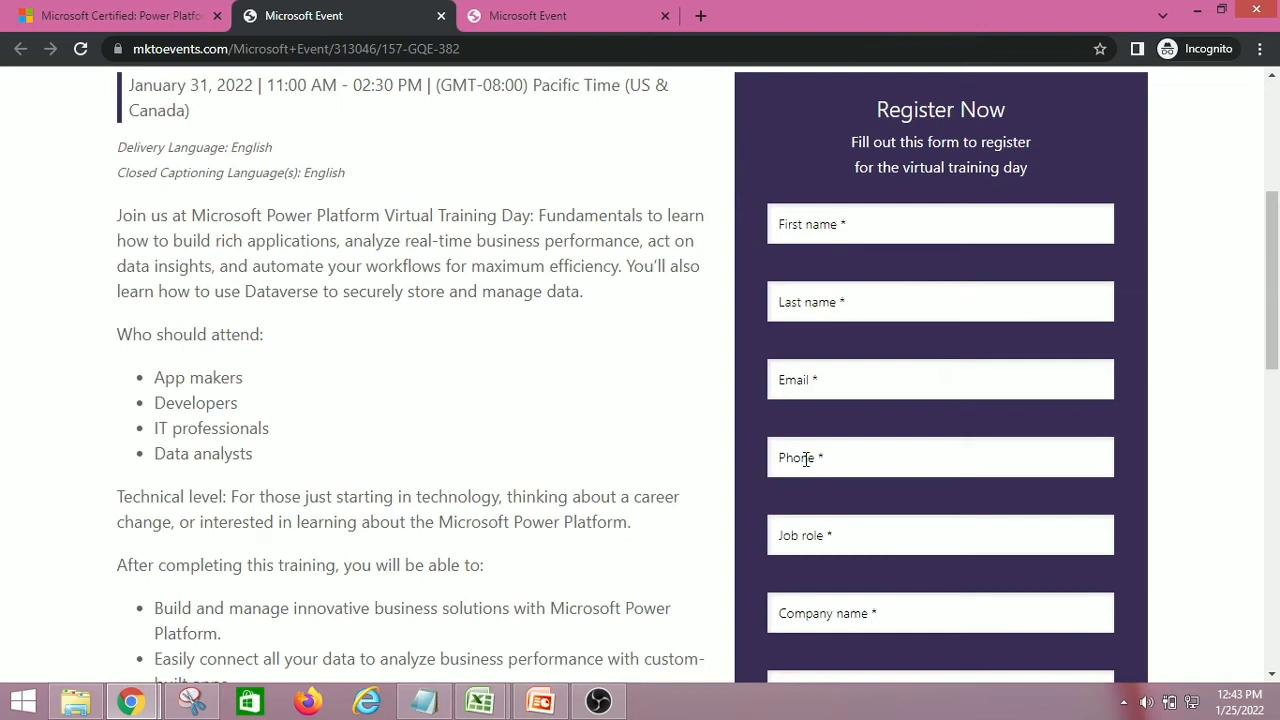
scroll(805, 528, "down", 1)
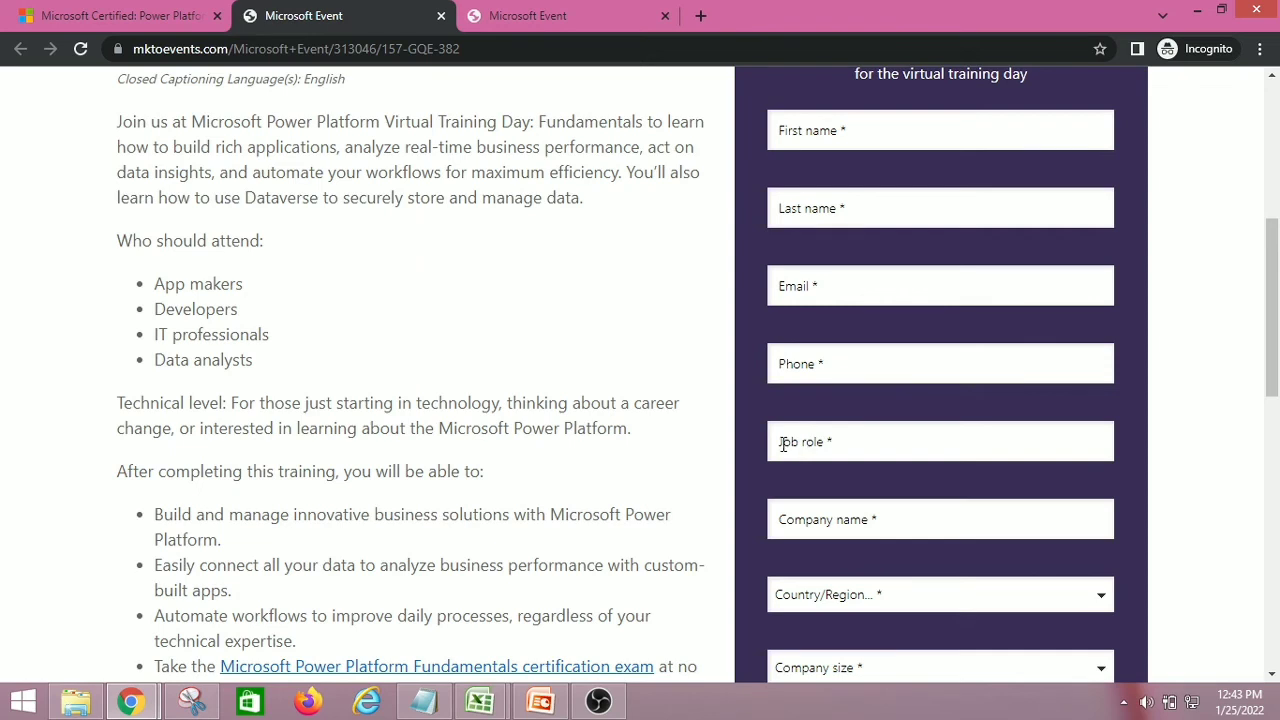
scroll(836, 490, "down", 1)
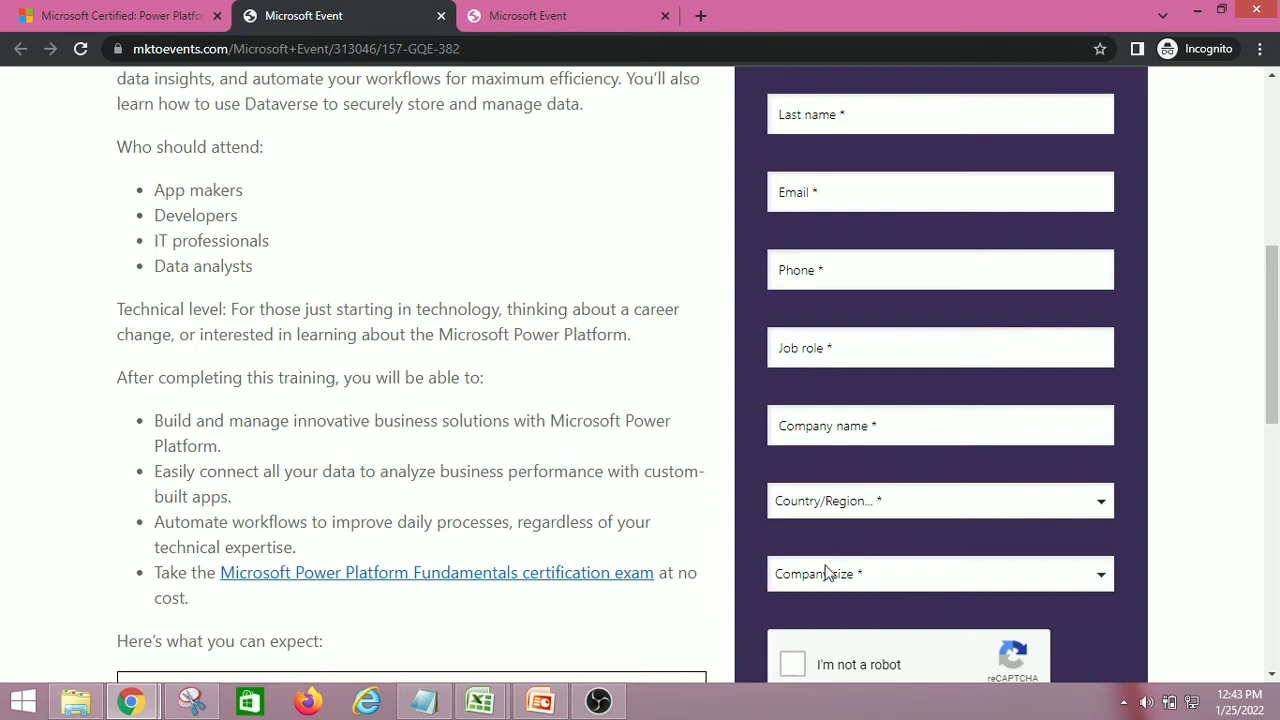
scroll(830, 575, "down", 3)
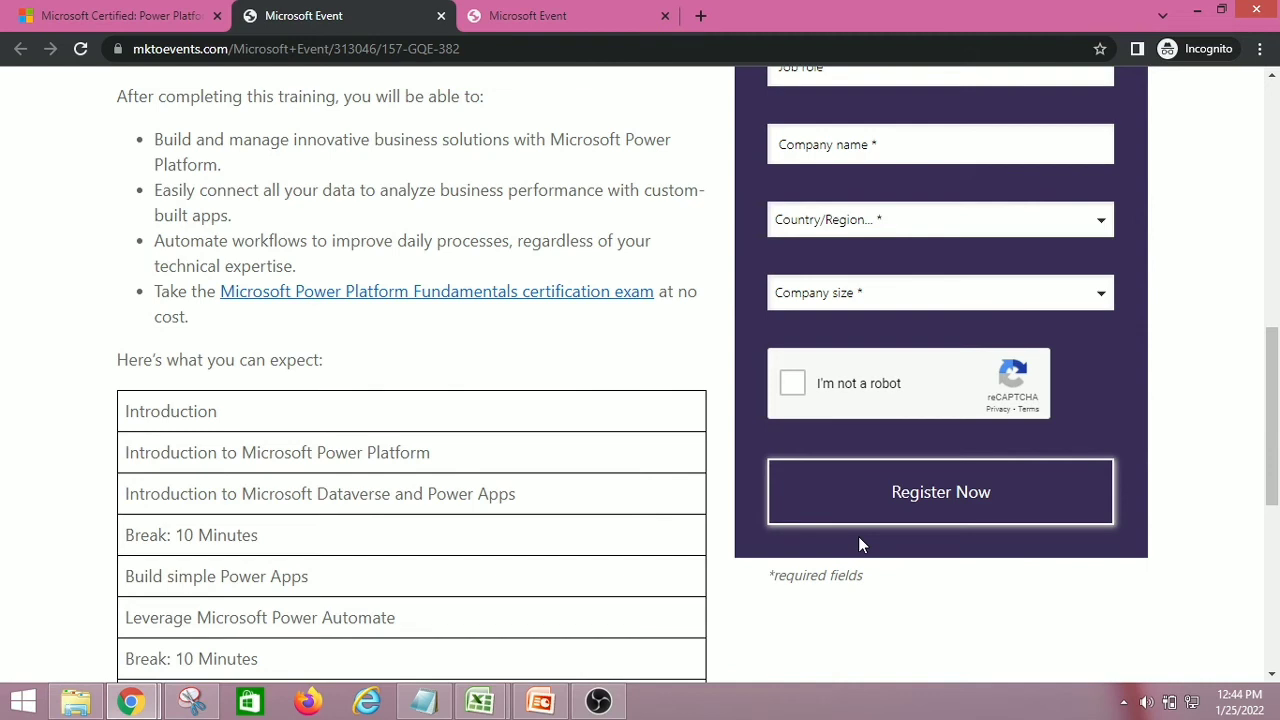
scroll(862, 544, "up", 5)
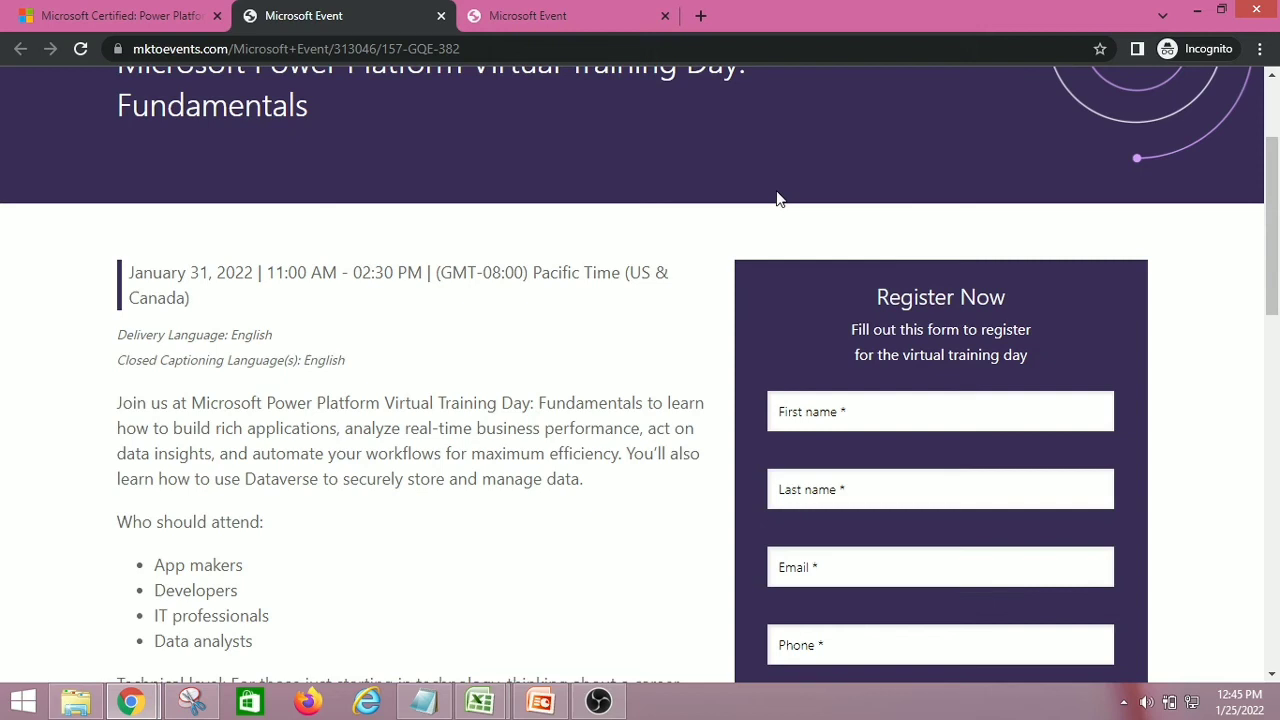
left_click(545, 15)
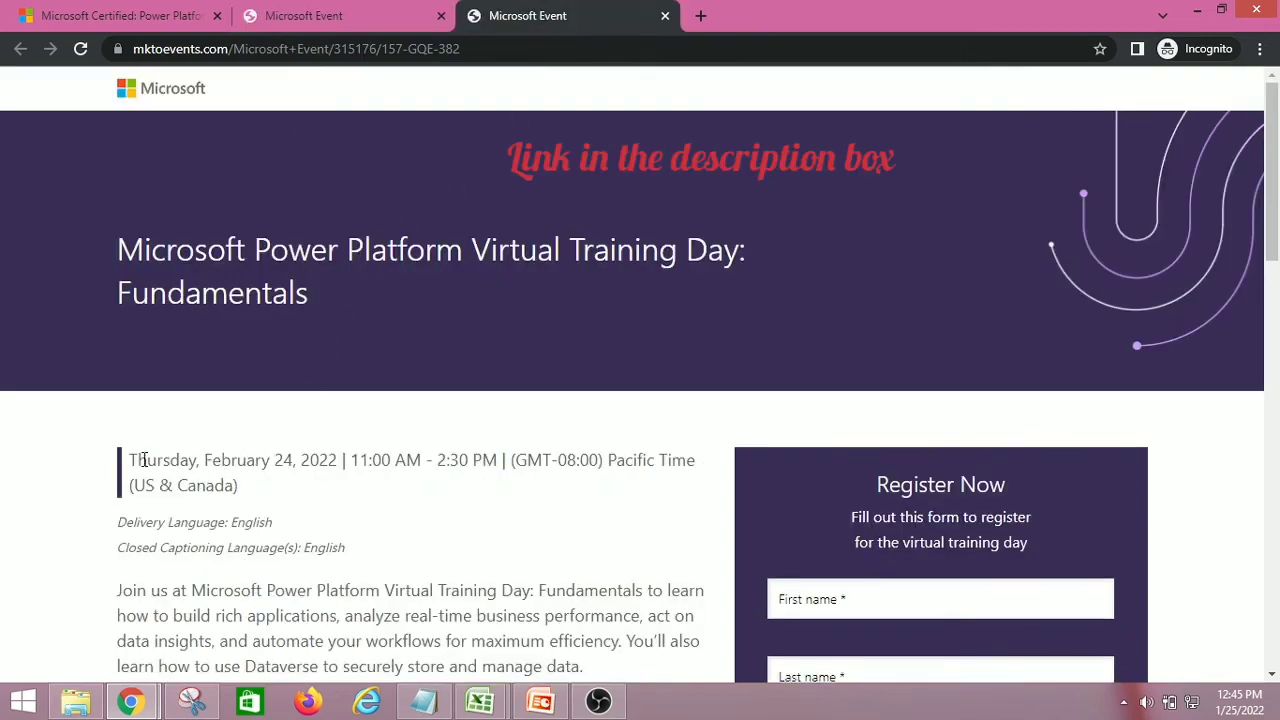
left_click_drag(130, 459, 240, 486)
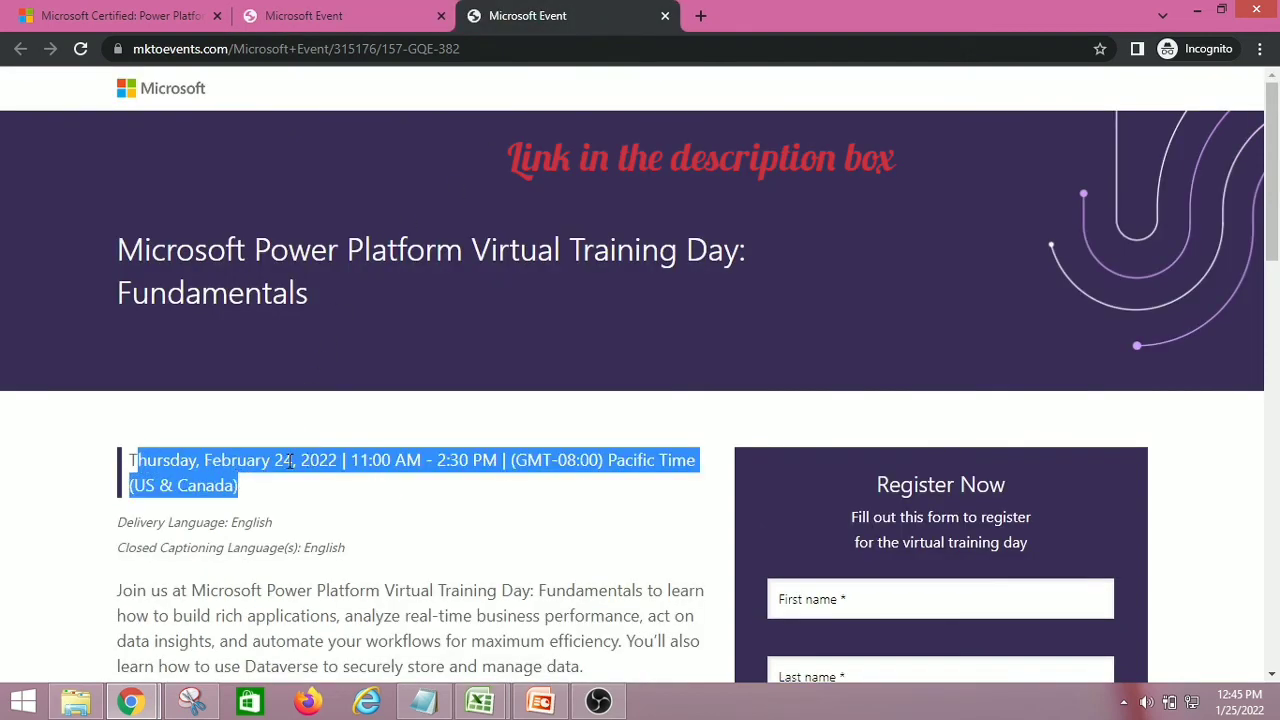
left_click(338, 15)
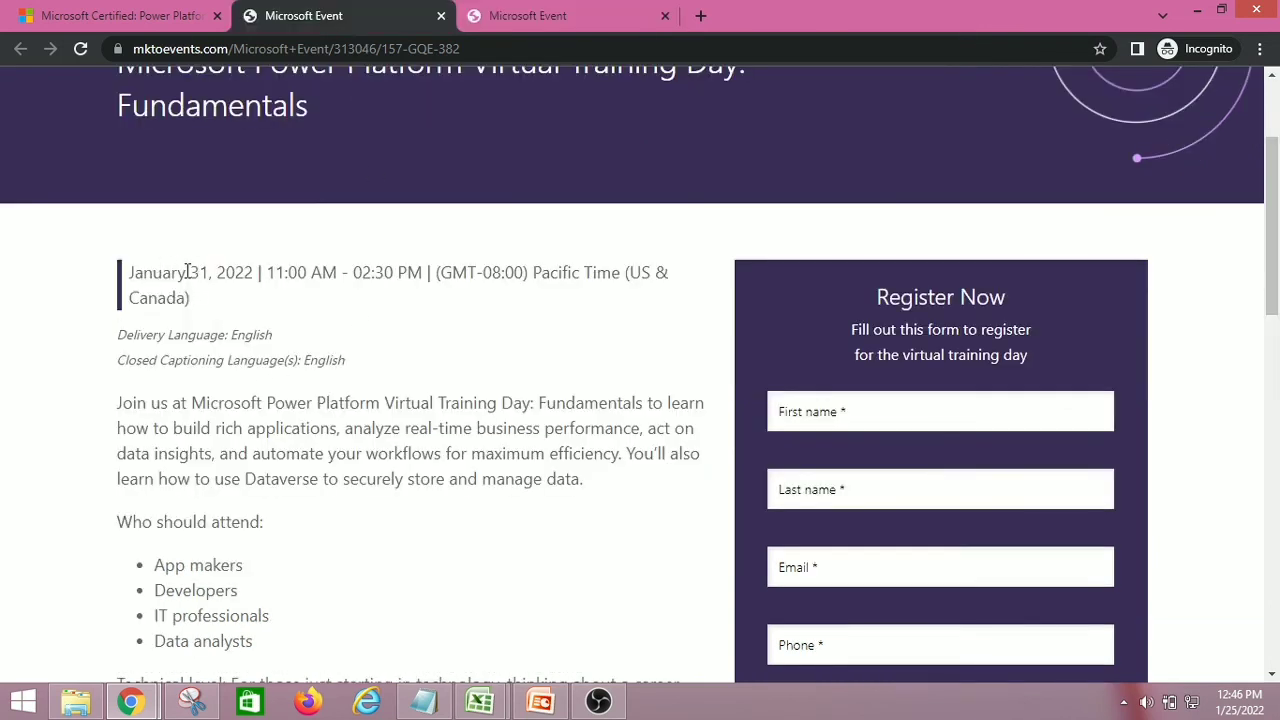